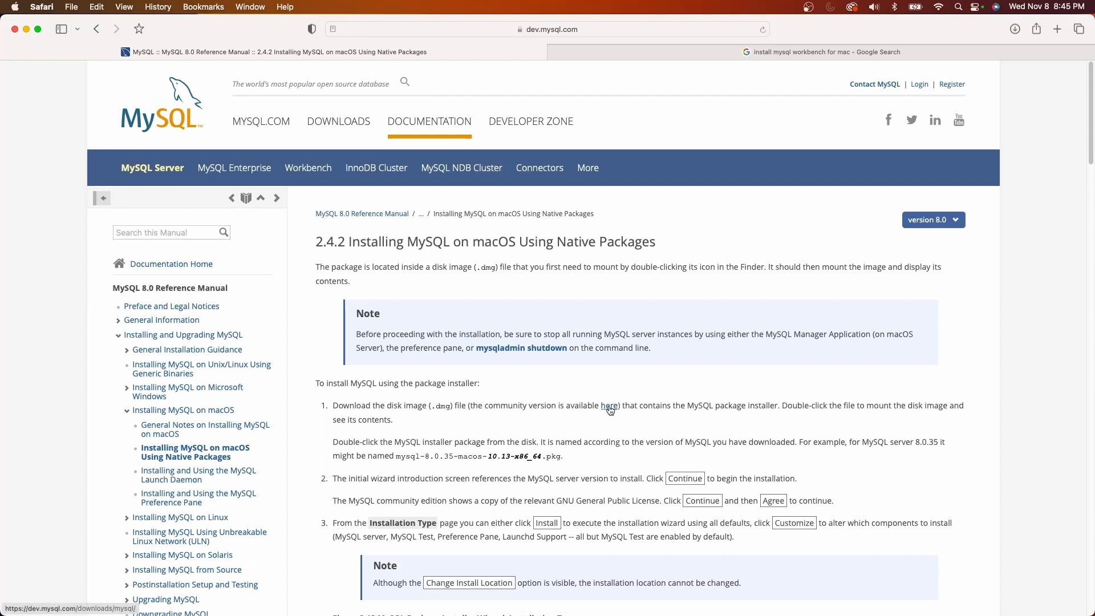
Open the MySQL Community Server download page and select version 8.0.35 for macOS 13 (ARM, 64-bit)
{"action": "left_click", "coordinate": [617, 408]}
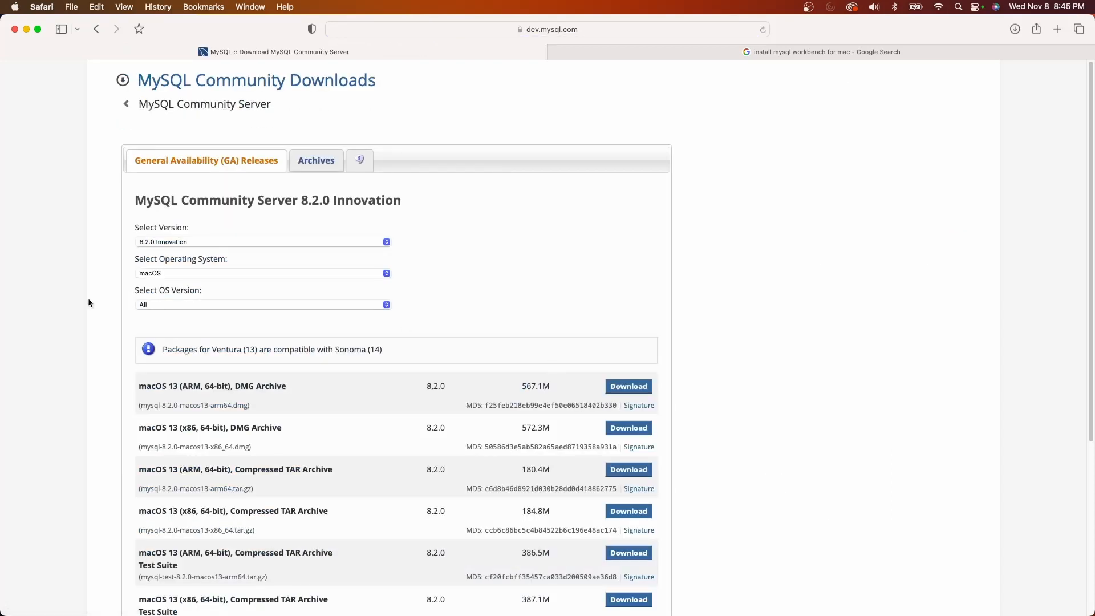
{"action": "left_click", "coordinate": [161, 243]}
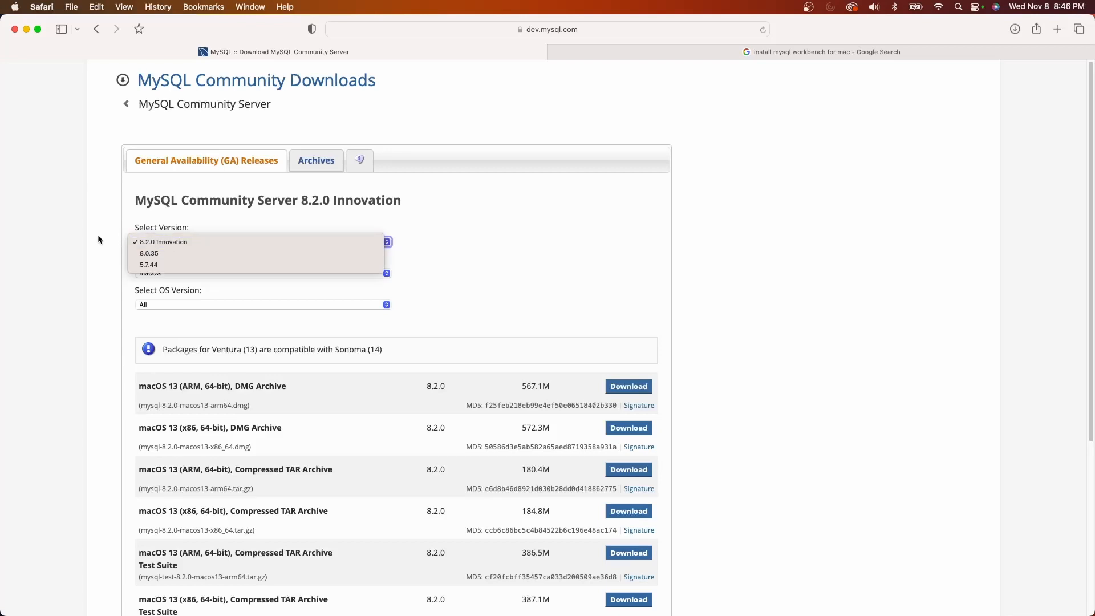
{"action": "left_click", "coordinate": [147, 253]}
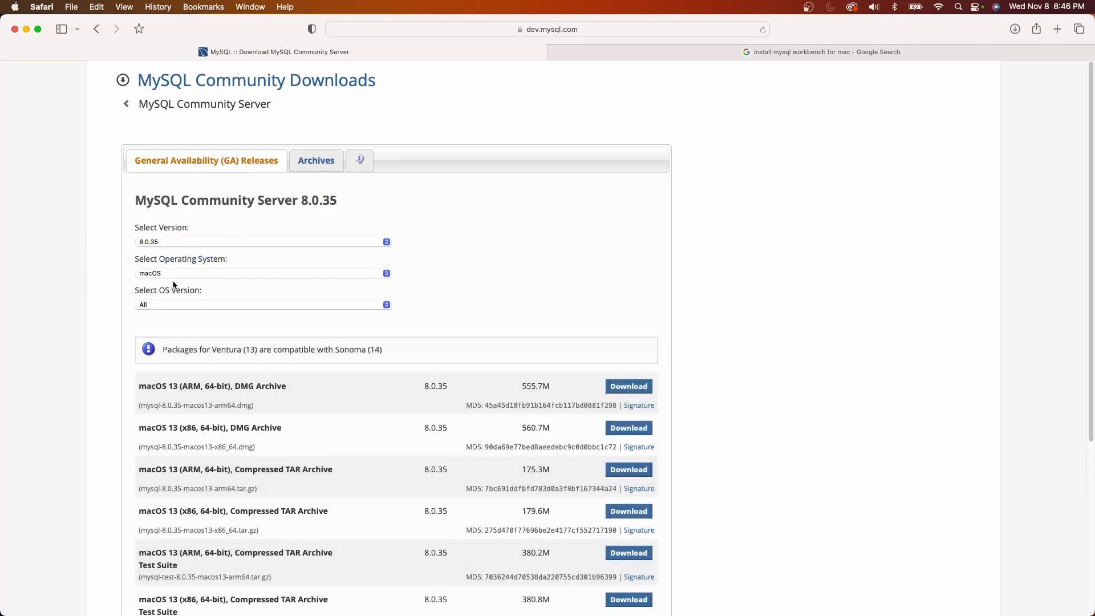
{"action": "left_click", "coordinate": [161, 305]}
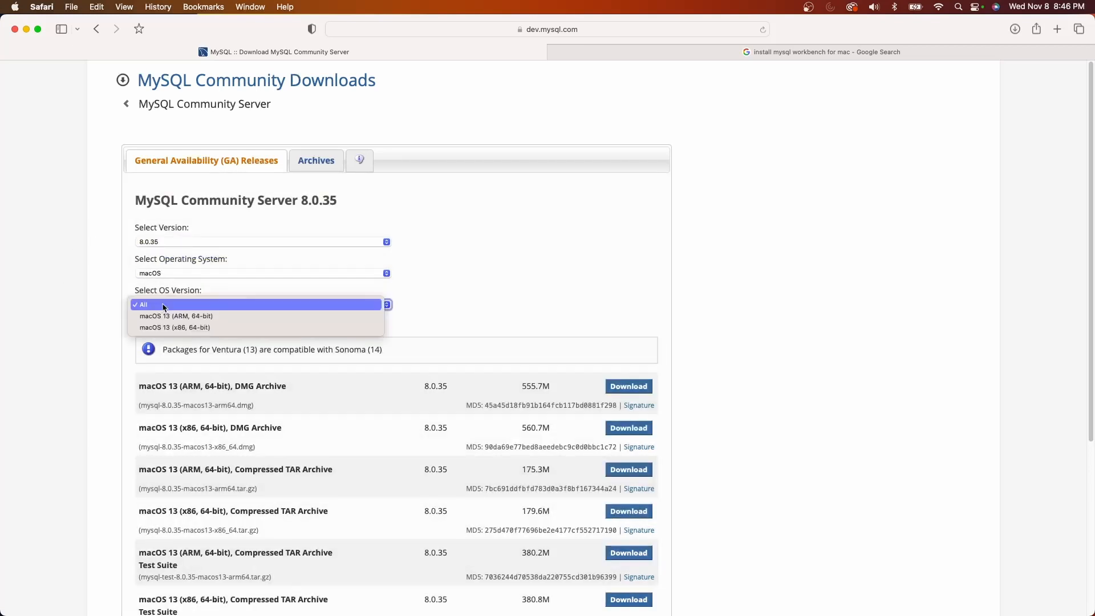
{"action": "left_click", "coordinate": [242, 317]}
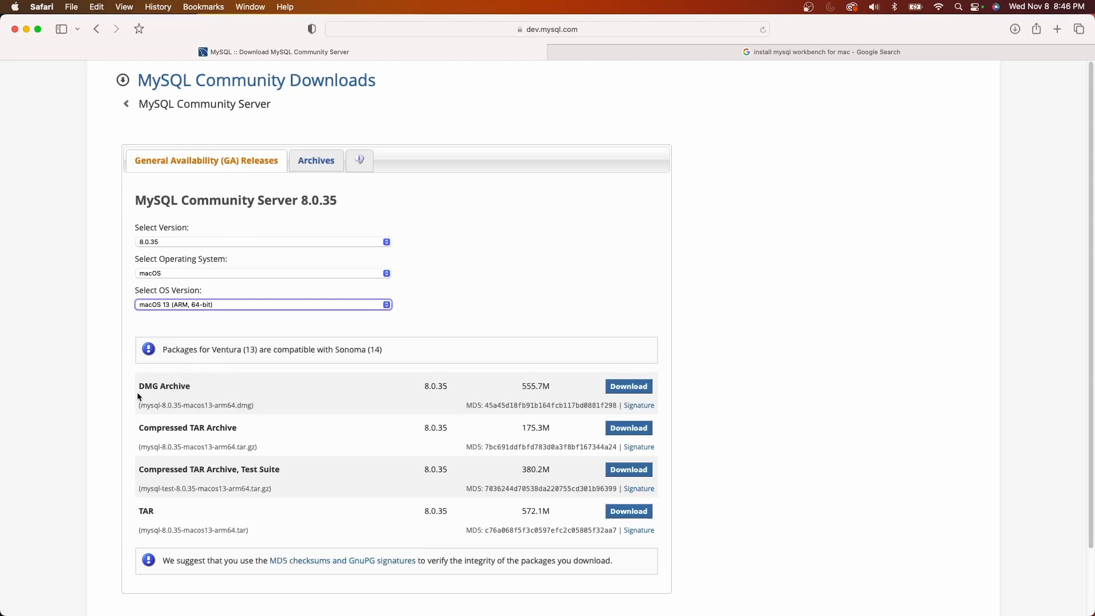
Download the MySQL 8.0.35 DMG Archive without logging in to an Oracle account and open the downloaded disk image
{"action": "left_click", "coordinate": [628, 386]}
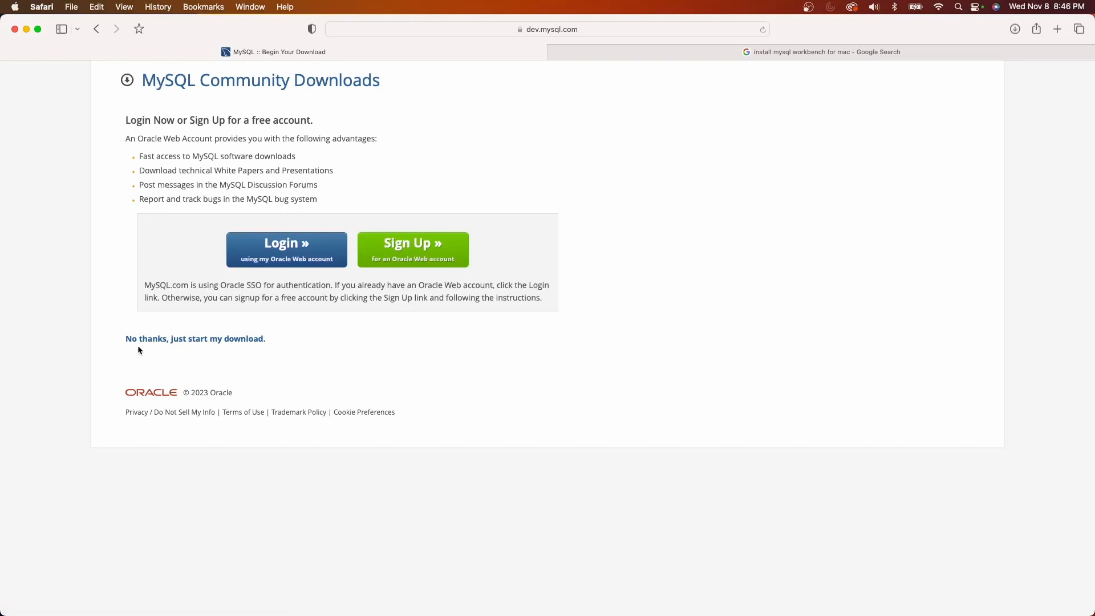
{"action": "left_click", "coordinate": [200, 341]}
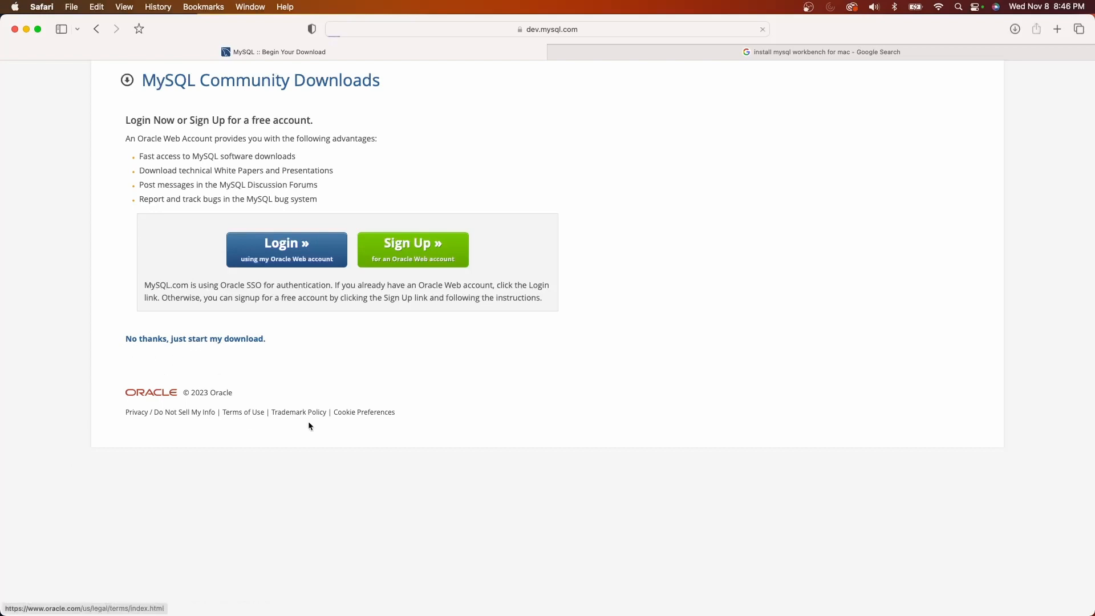
{"action": "left_click", "coordinate": [1014, 30]}
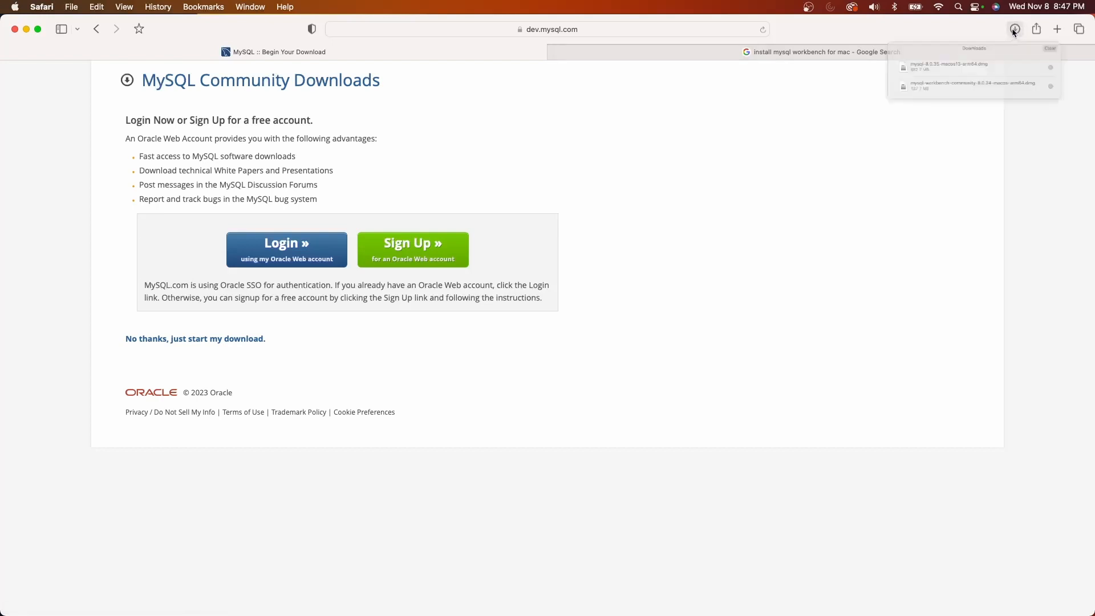
{"action": "left_click", "coordinate": [909, 83]}
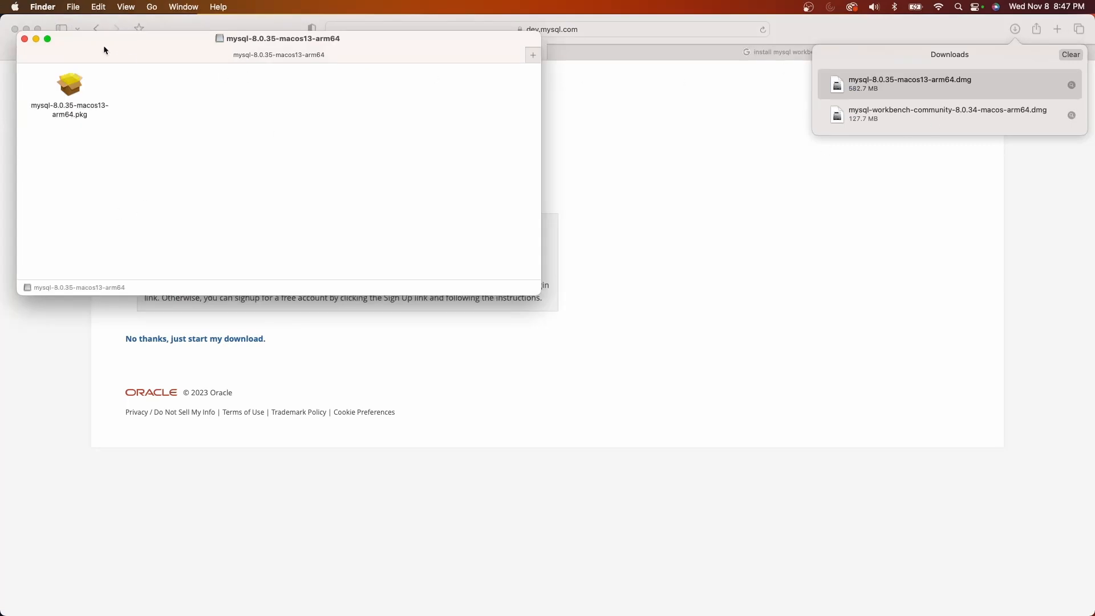
Launch the mysql-8.0.35-macos13-arm64.pkg installer and allow it to run its compatibility check
{"action": "left_click_drag", "start_coordinate": [103, 50], "coordinate": [301, 162]}
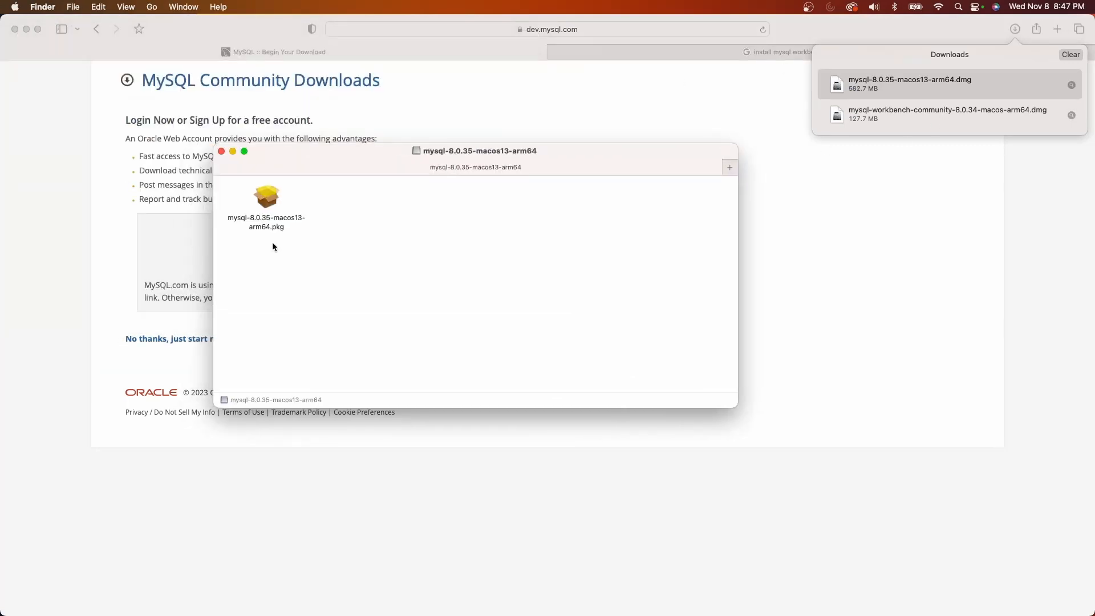
{"action": "double_click", "coordinate": [266, 199]}
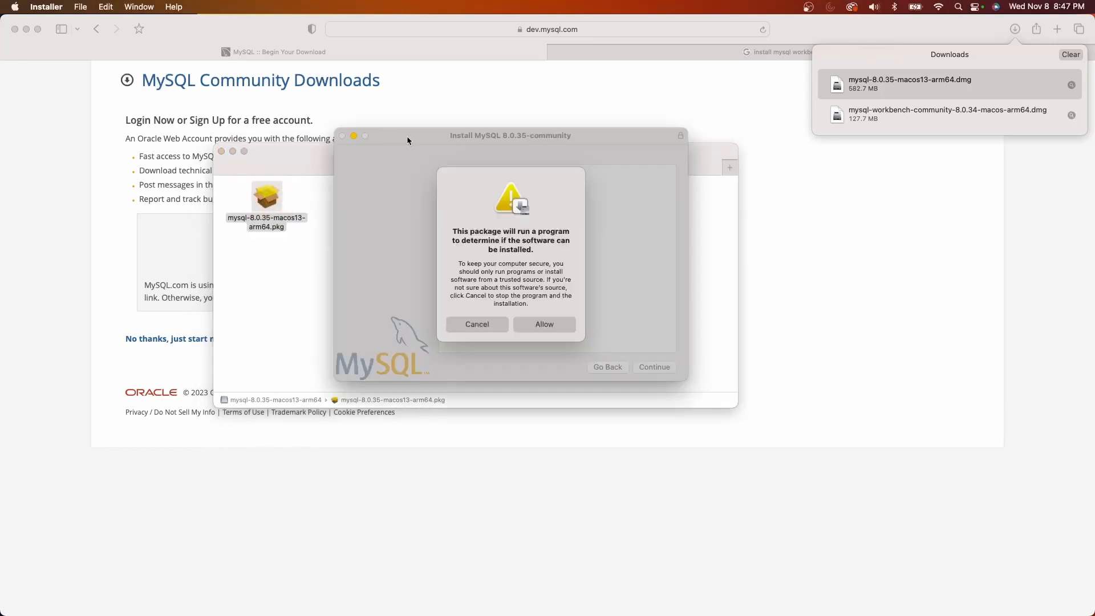
{"action": "left_click", "coordinate": [549, 324]}
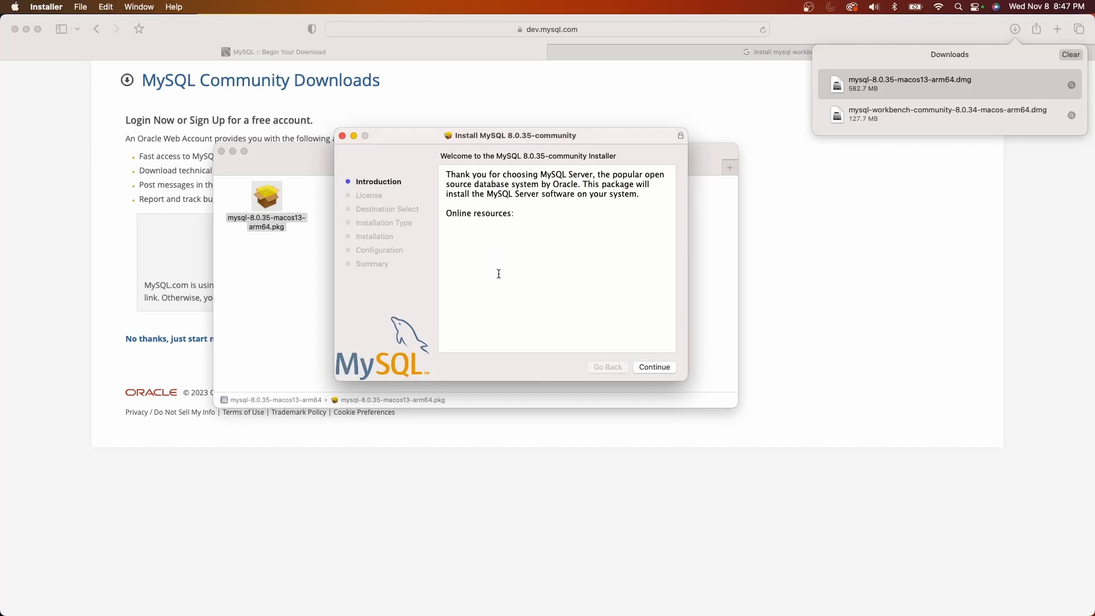
Agree to the software license and start the standard MySQL Server installation on Macintosh HD
{"action": "left_click", "coordinate": [667, 372]}
{"action": "scroll", "coordinate": [571, 346], "scroll_direction": "down", "scroll_amount": 10}
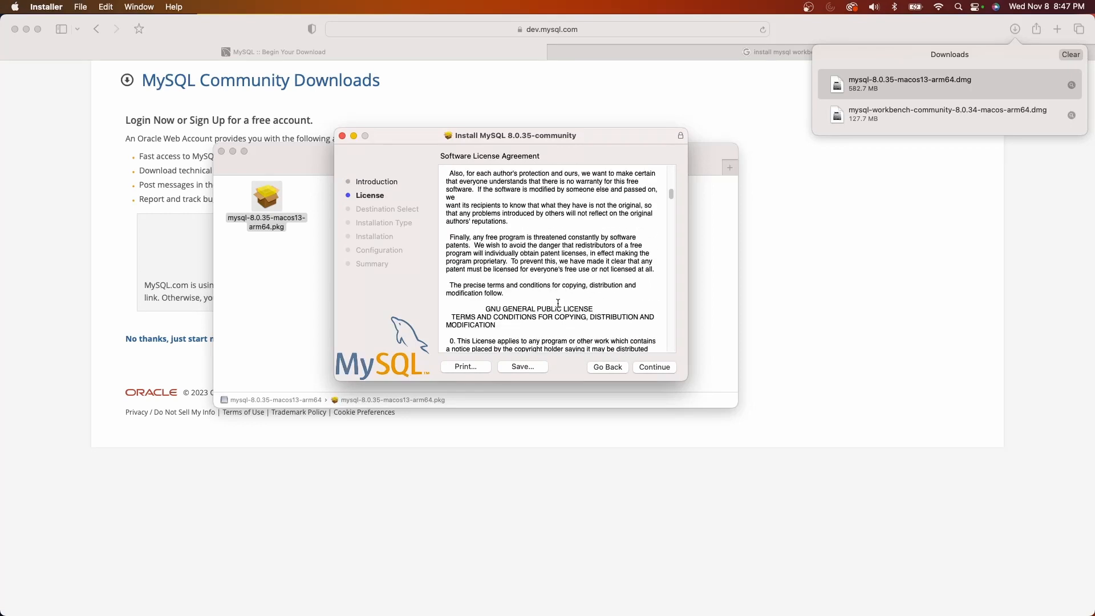
{"action": "left_click", "coordinate": [652, 369]}
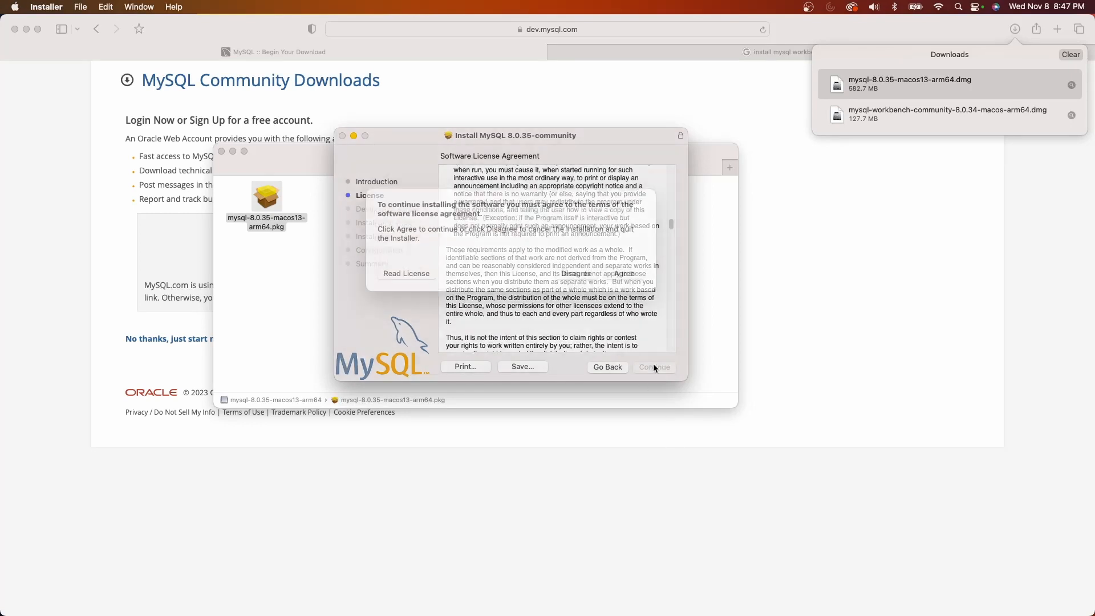
{"action": "left_click", "coordinate": [624, 289]}
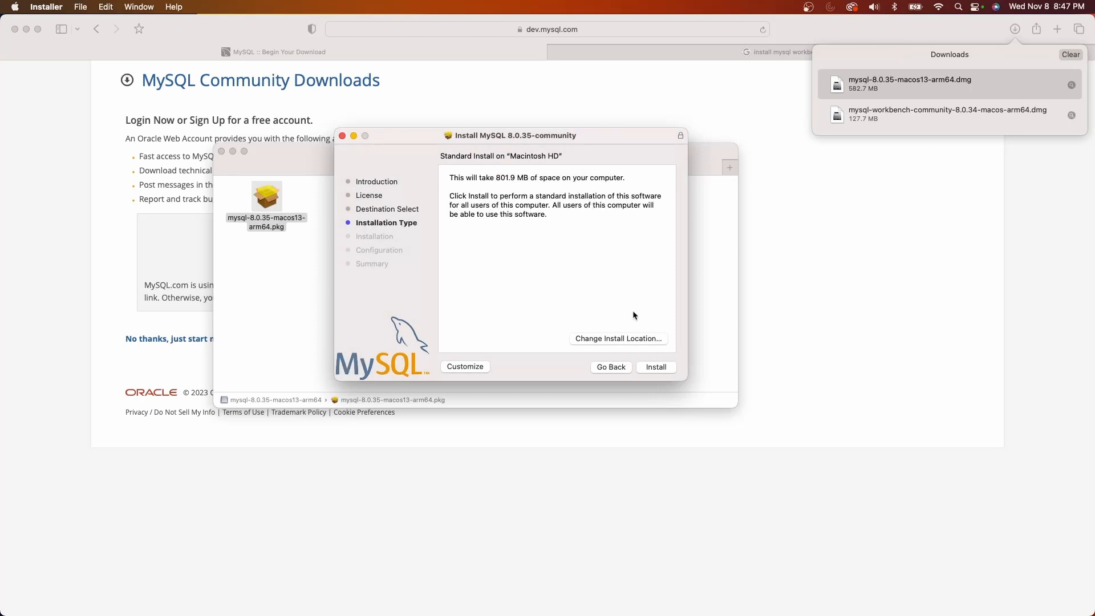
{"action": "left_click", "coordinate": [657, 368]}
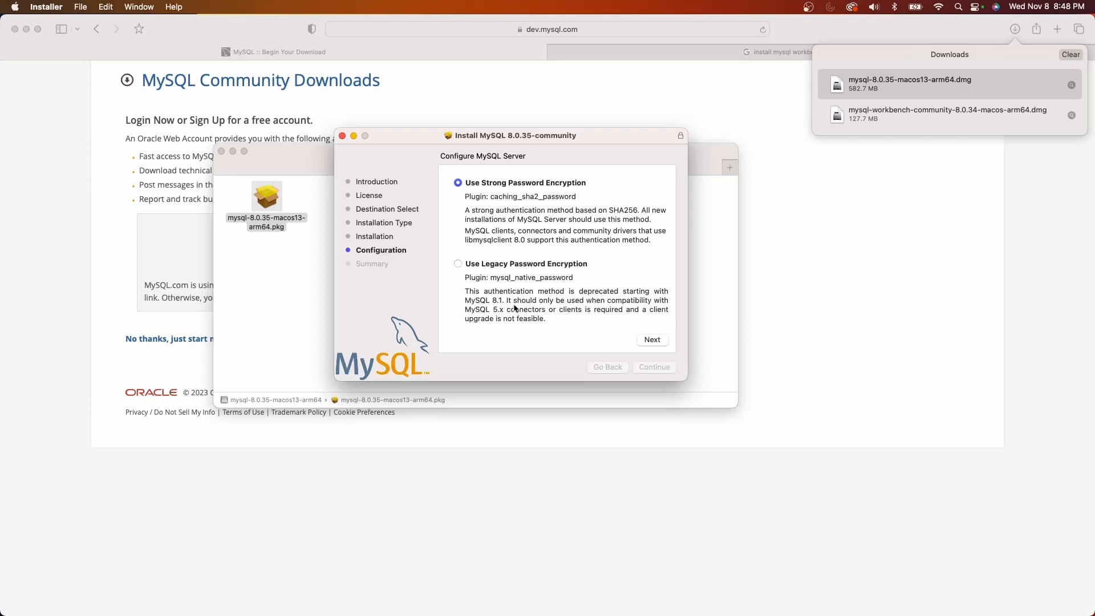
Configure MySQL Server with strong password encryption, enter the root user's password and finish the configuration
{"action": "left_click", "coordinate": [652, 340]}
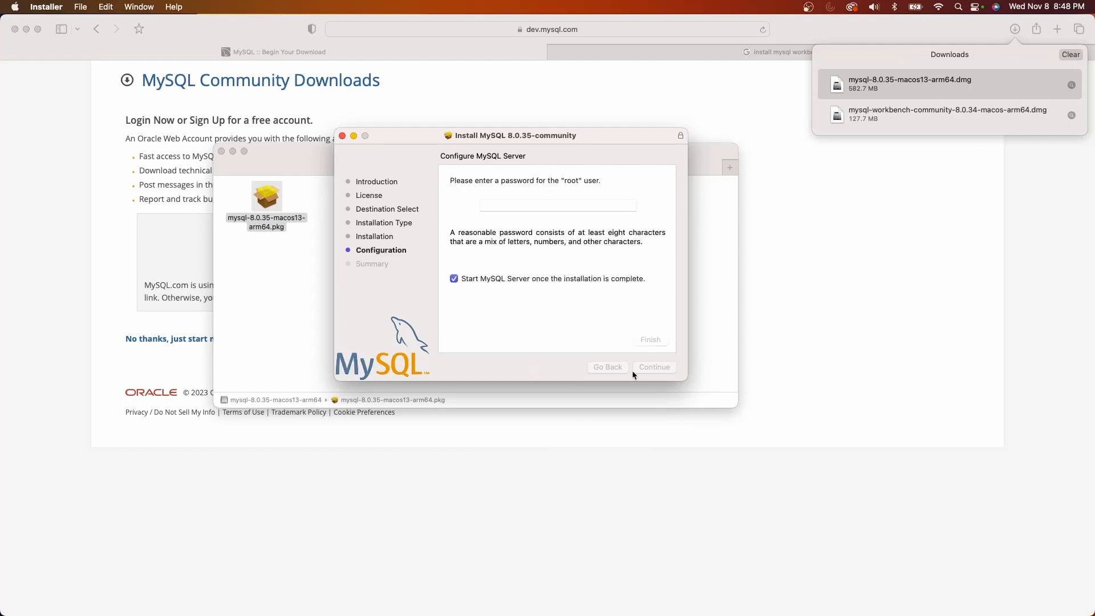
{"action": "left_click", "coordinate": [497, 207]}
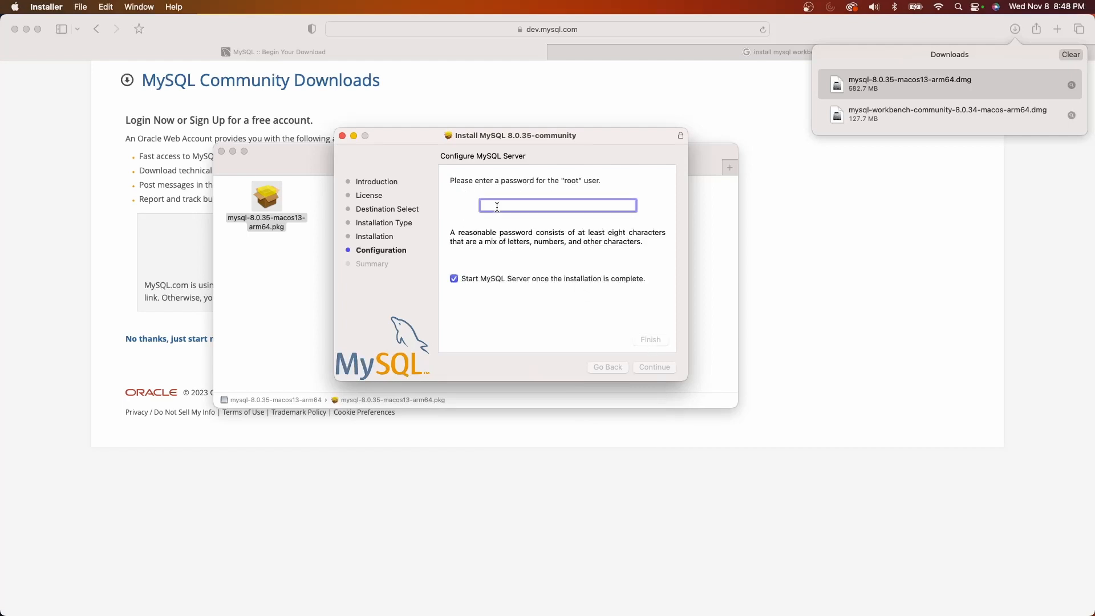
{"action": "key", "text": "super+v"}
{"action": "left_click", "coordinate": [651, 340]}
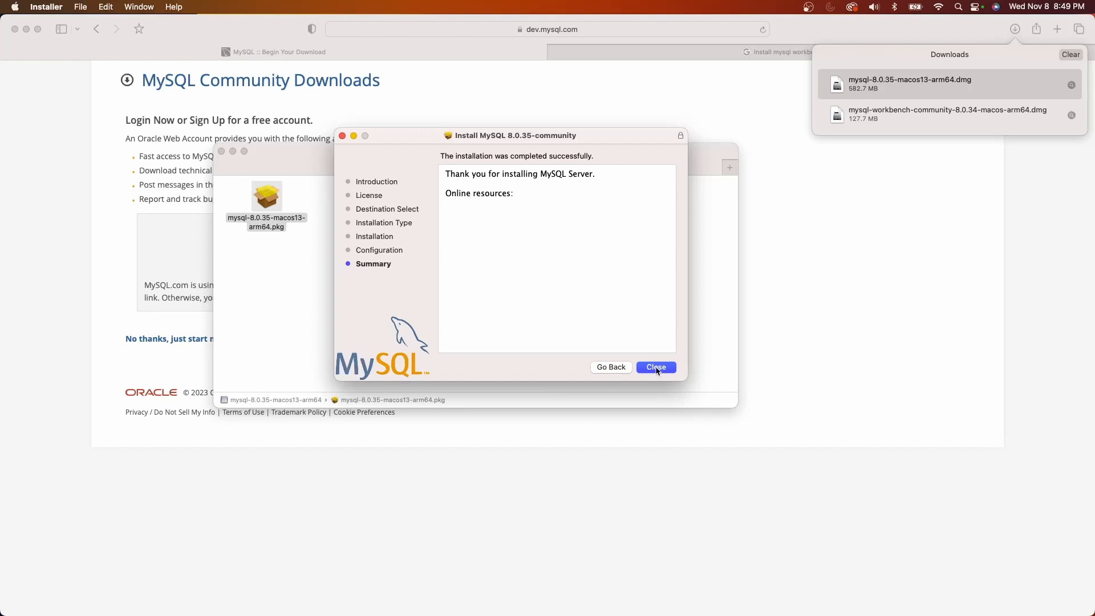
Close the completed MySQL installer and move it to the Trash
{"action": "left_click", "coordinate": [657, 368]}
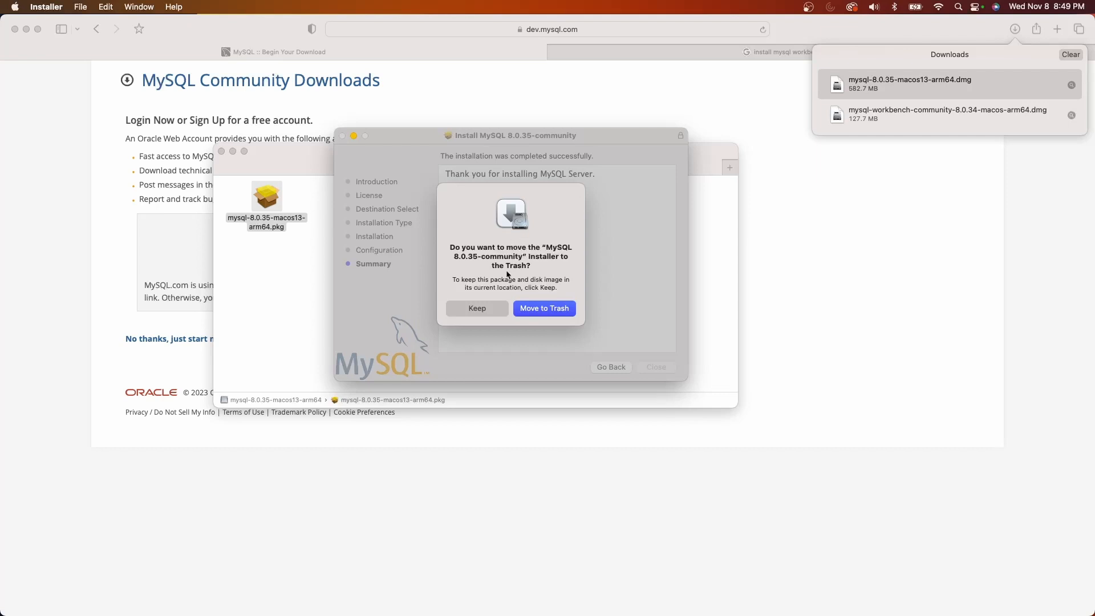
{"action": "left_click", "coordinate": [538, 309]}
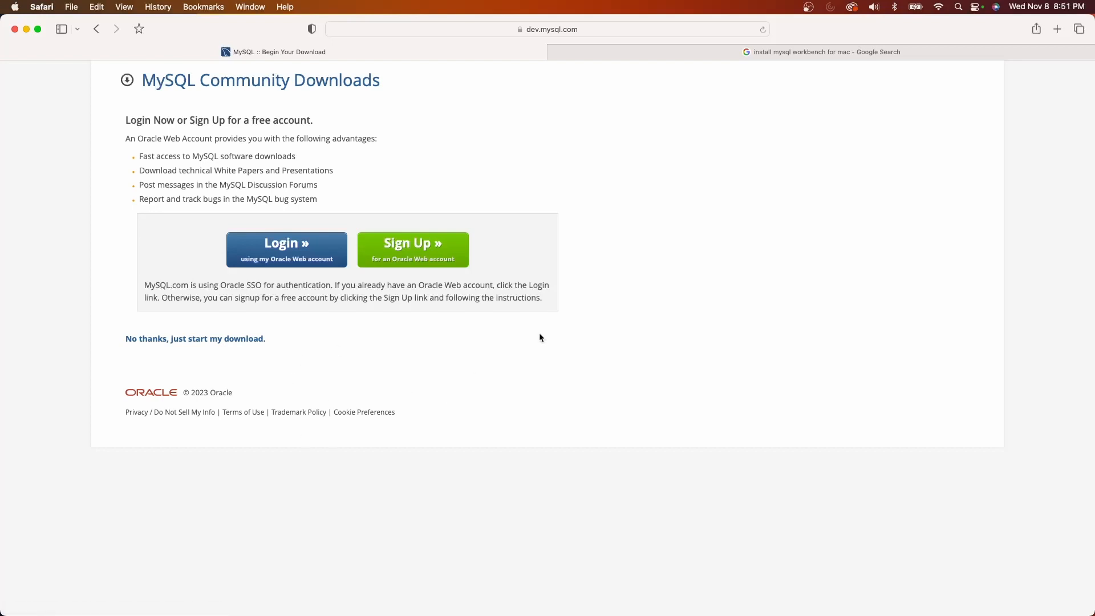
Search the Mac for terminal and open a Terminal window
{"action": "key", "text": "super+space"}
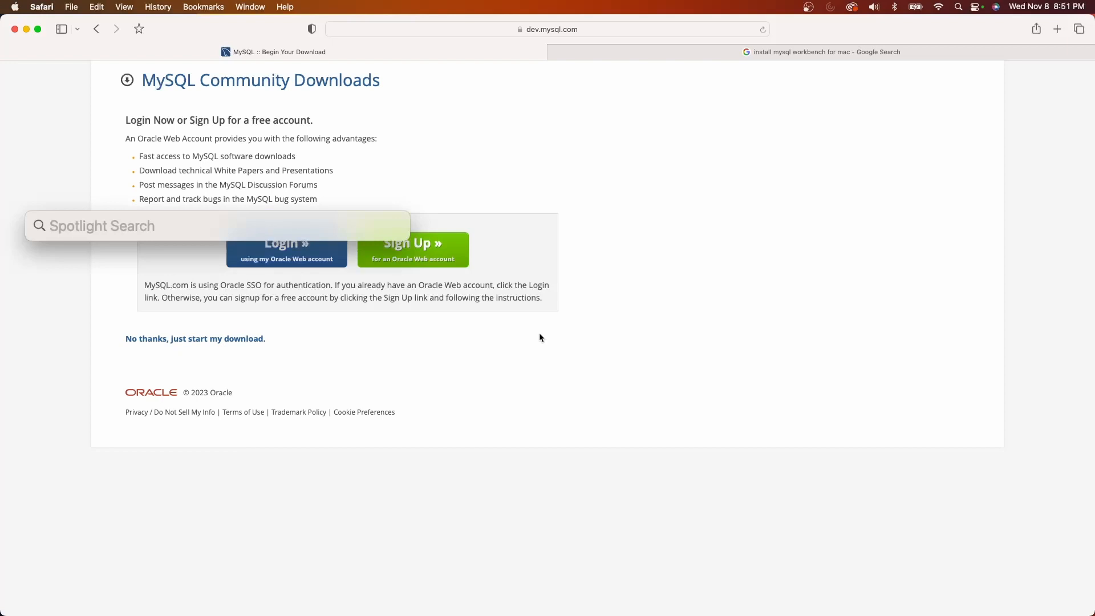
{"action": "type", "text": "terminal"}
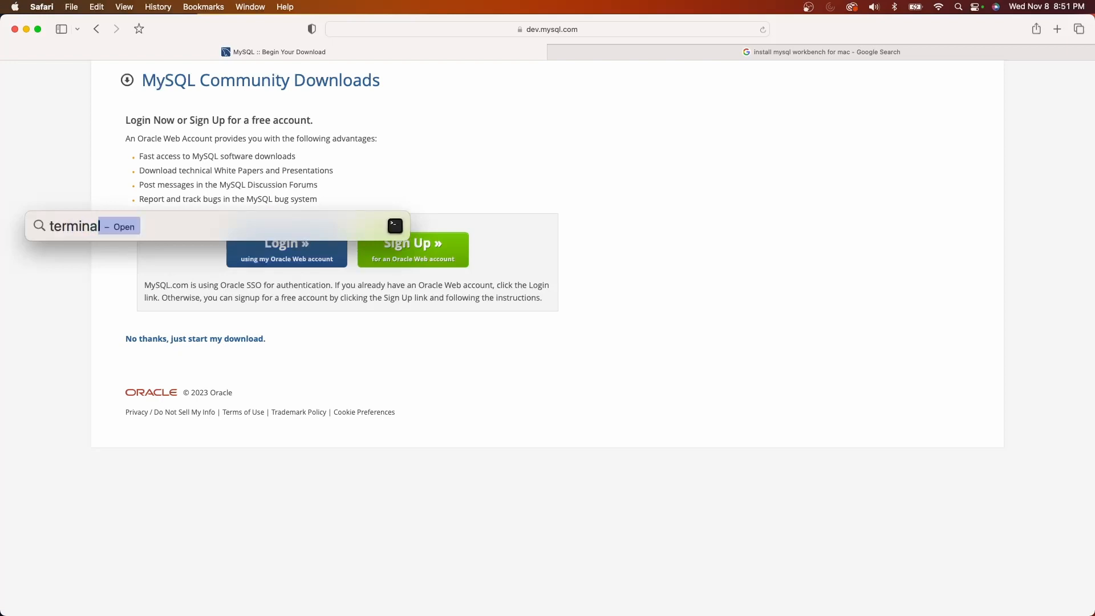
{"action": "key", "text": "Return"}
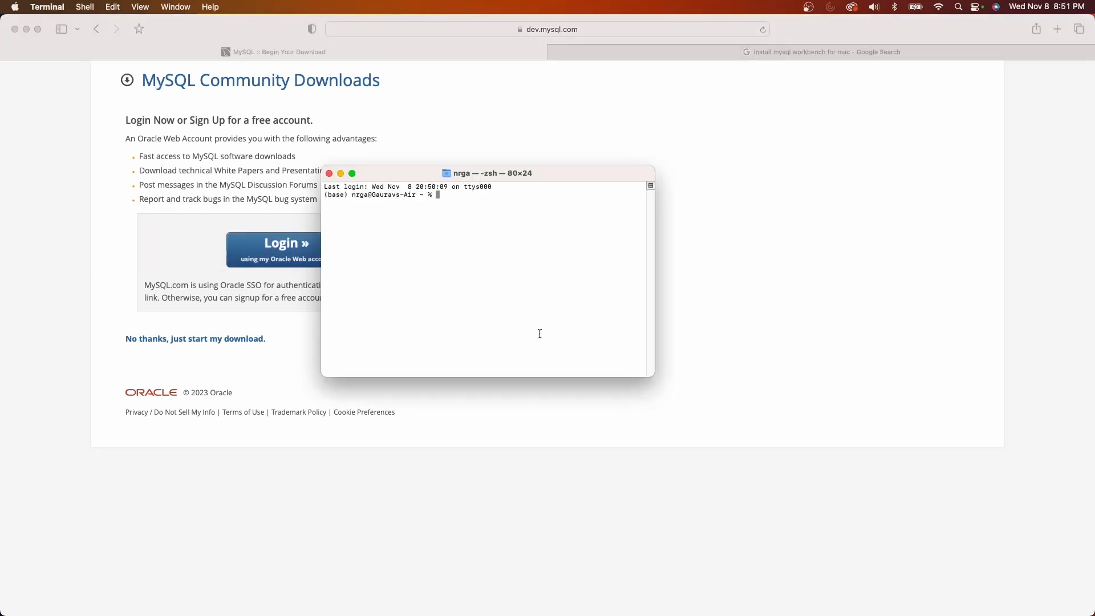
Log in to the MySQL monitor with /usr/local/mysql/bin/mysql -u root -p and enter the root password
{"action": "right_click", "coordinate": [443, 197]}
{"action": "left_click", "coordinate": [467, 218]}
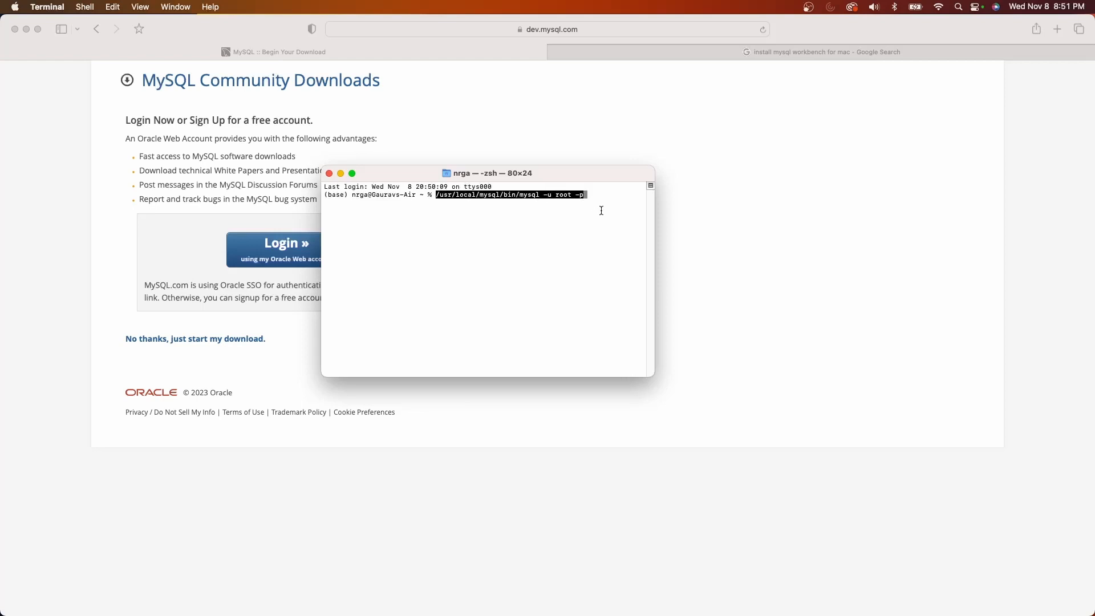
{"action": "key", "text": "Return"}
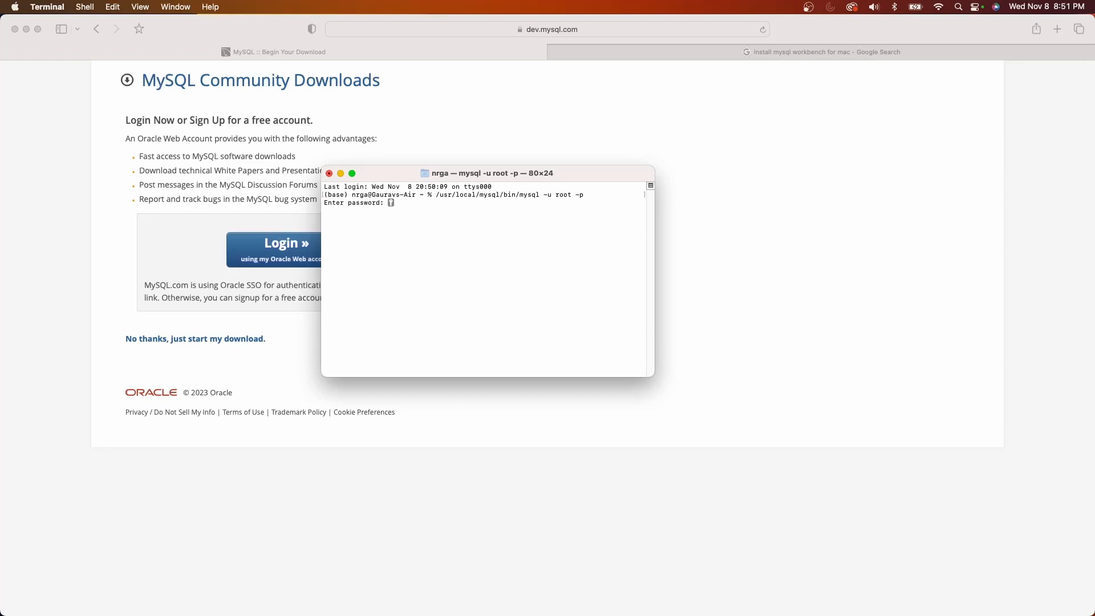
{"action": "key", "text": "Return"}
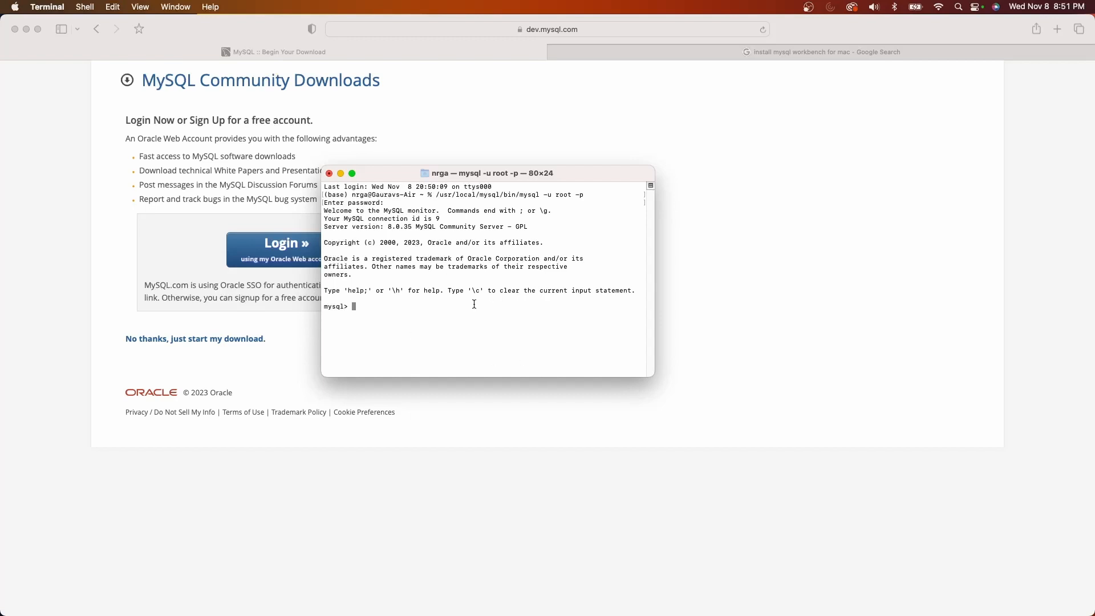
Create a database named ga2 from the mysql prompt with create database ga2;
{"action": "type", "text": "create database ga2;"}
{"action": "key", "text": "Return"}
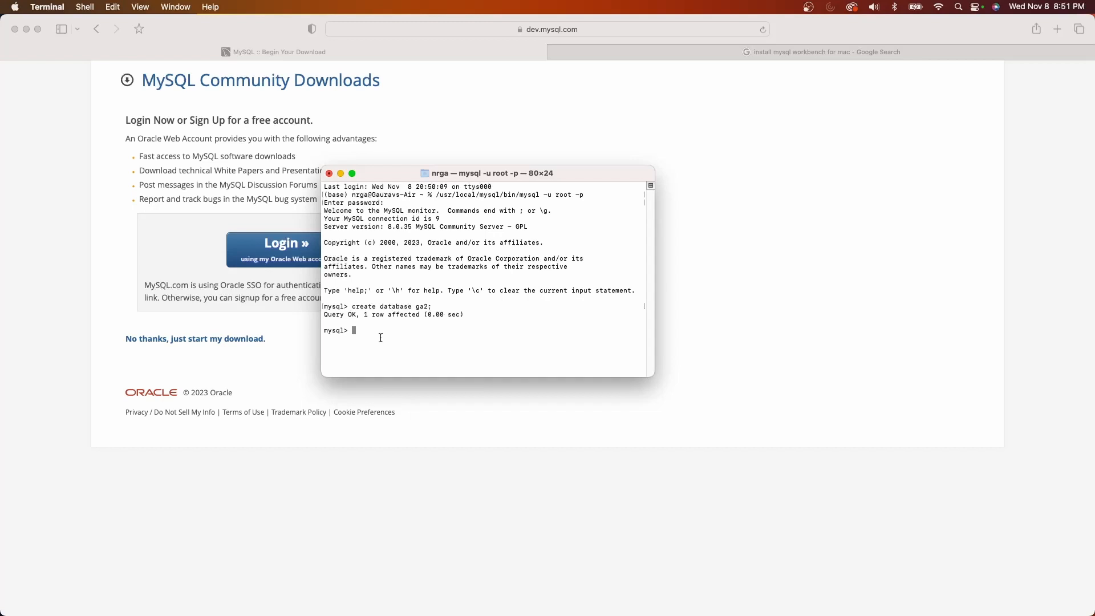
Return to Safari, open the Download MySQL Workbench search result and set the OS version to macOS (ARM, 64-bit)
{"action": "left_click", "coordinate": [395, 466]}
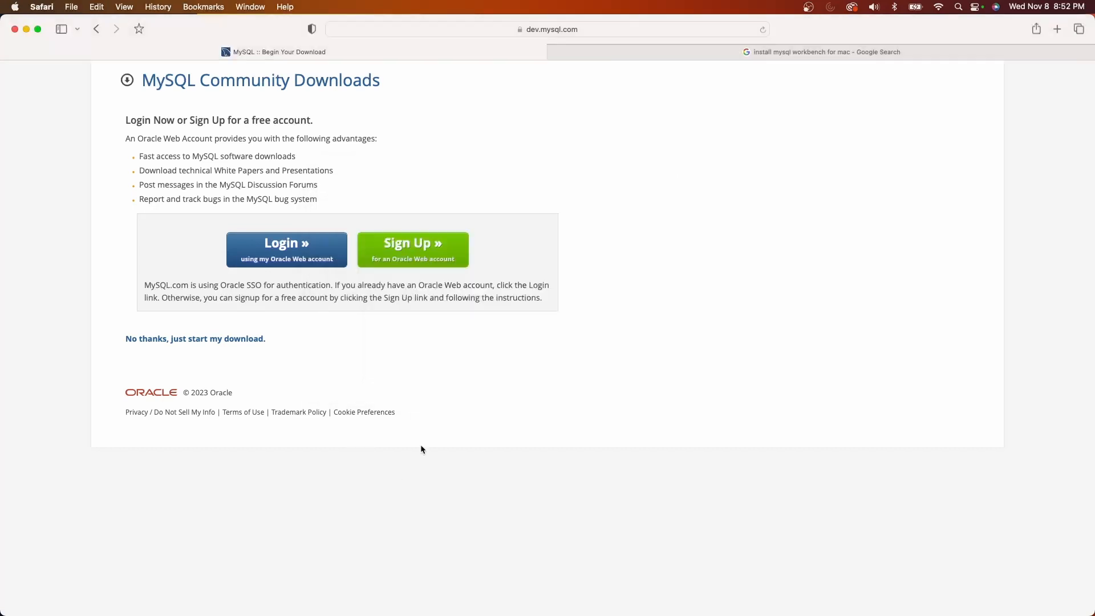
{"action": "left_click", "coordinate": [728, 57]}
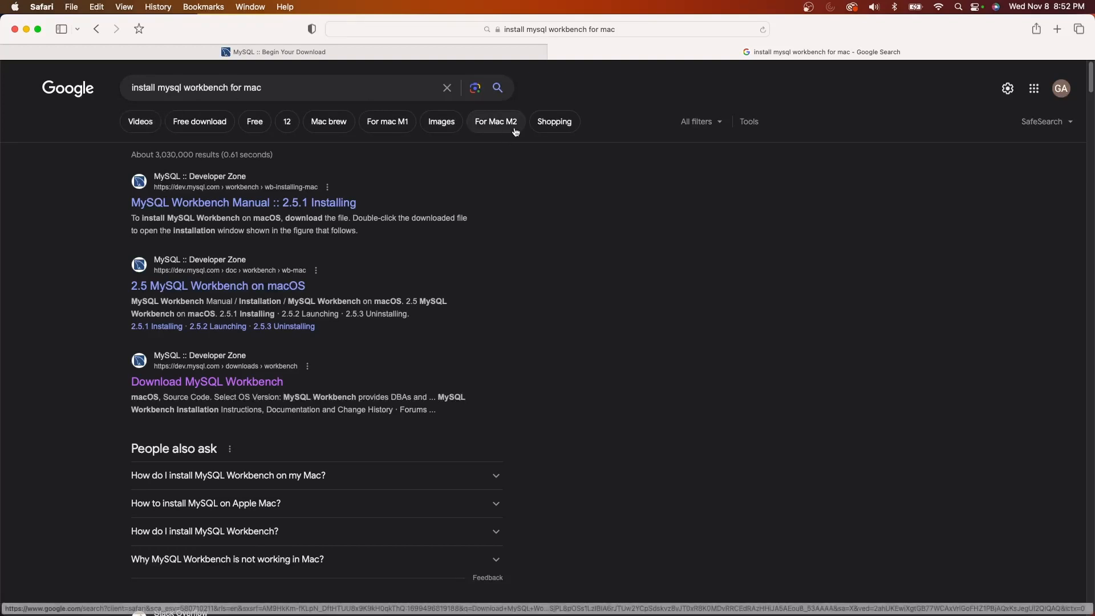
{"action": "left_click", "coordinate": [151, 381]}
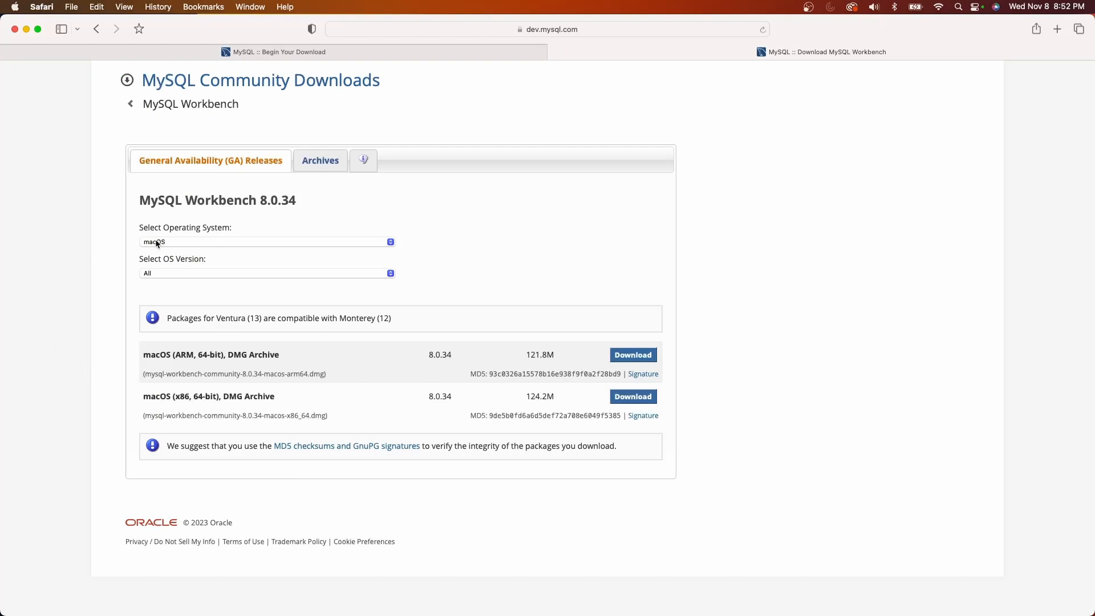
{"action": "left_click", "coordinate": [170, 274]}
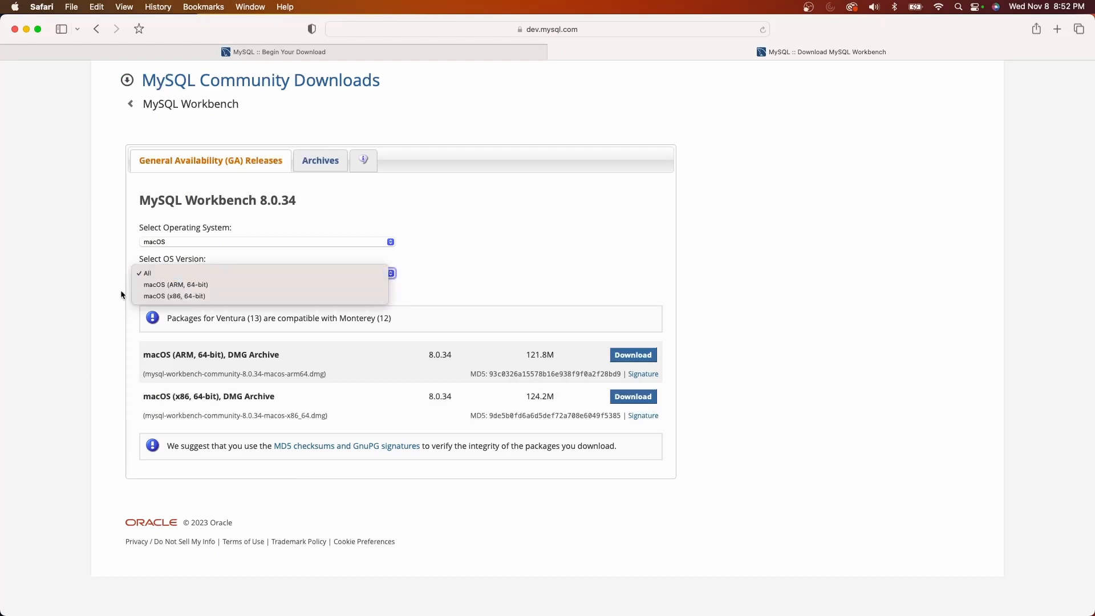
{"action": "left_click", "coordinate": [205, 285]}
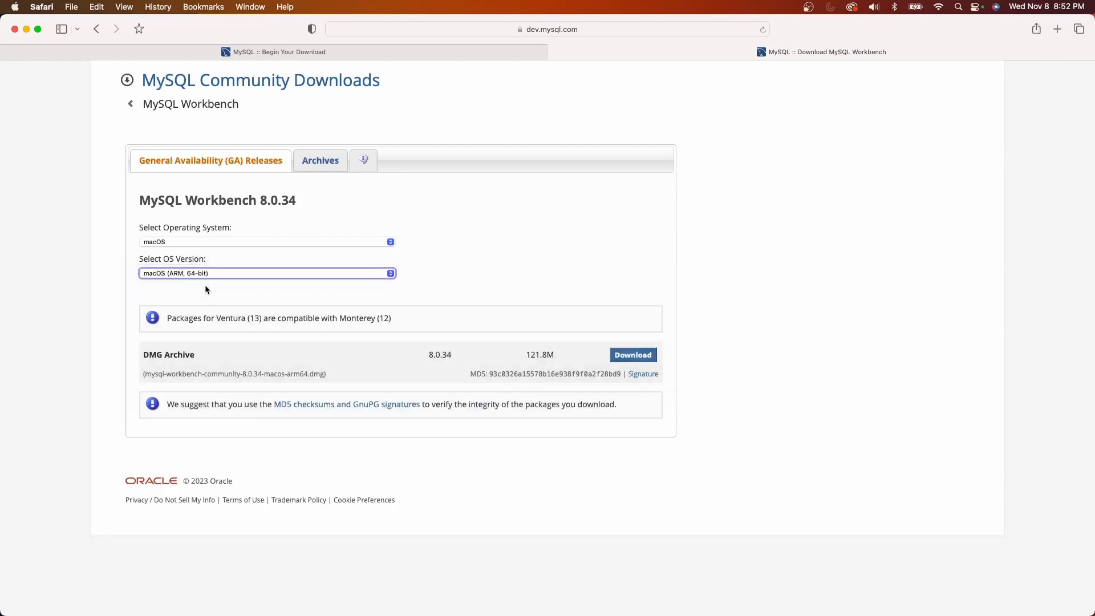
Download the MySQL Workbench 8.0.34 DMG Archive without logging in and open the downloaded disk image
{"action": "left_click", "coordinate": [627, 361]}
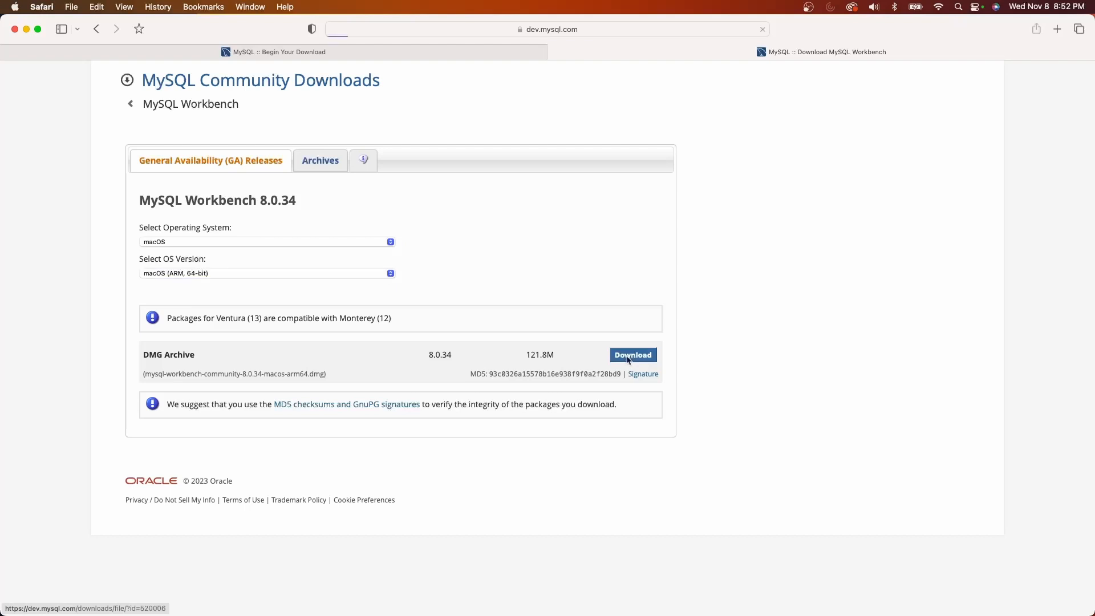
{"action": "left_click", "coordinate": [229, 339]}
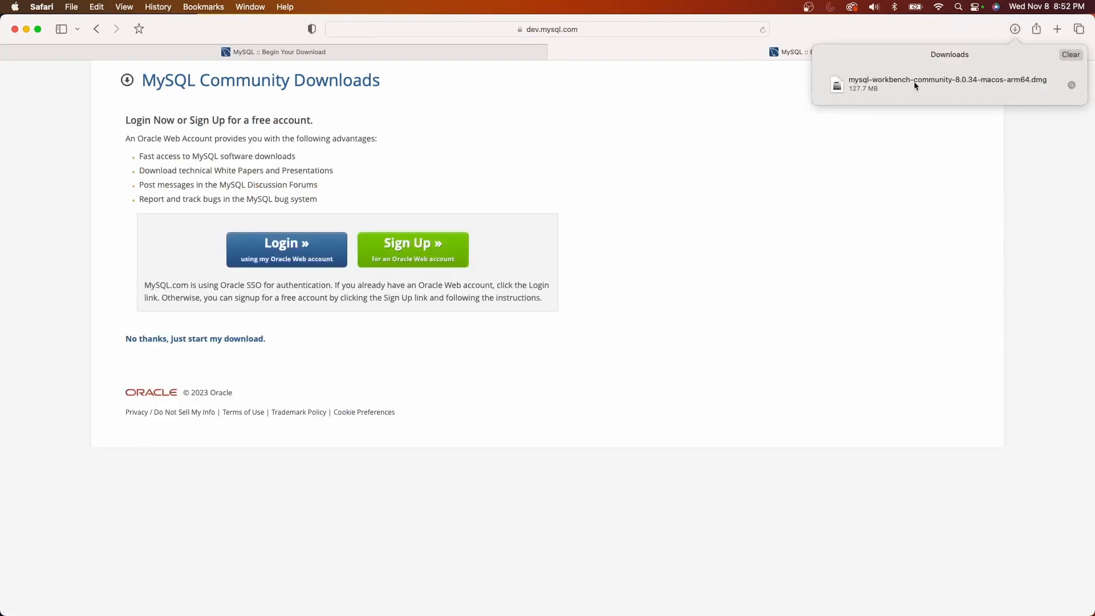
{"action": "double_click", "coordinate": [893, 85]}
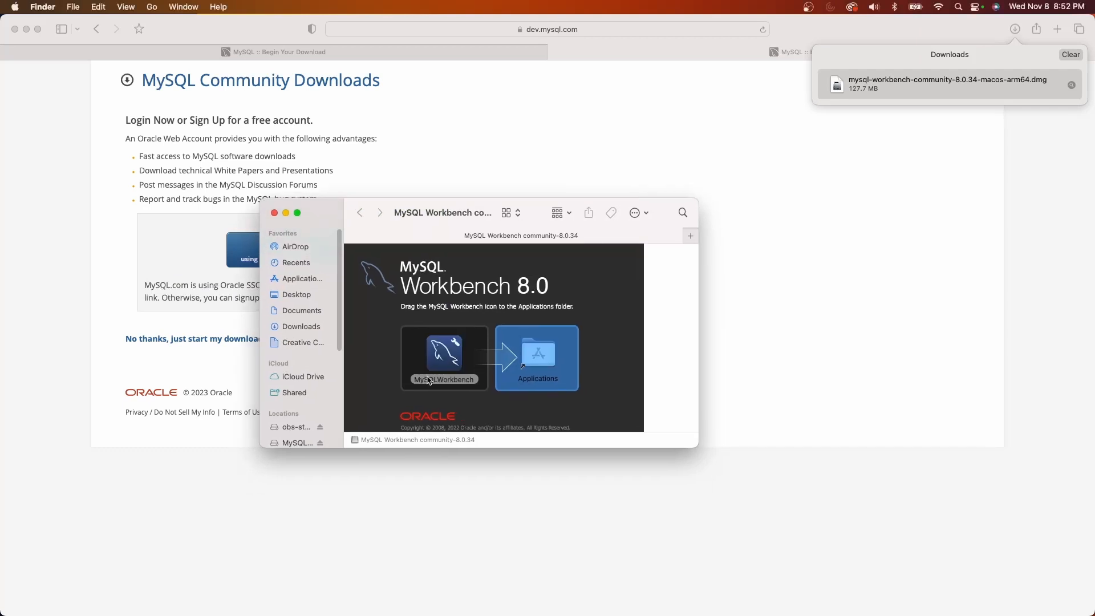
Install MySQLWorkbench by copying it from the disk image into the Applications folder
{"action": "left_click", "coordinate": [438, 354]}
{"action": "left_click_drag", "start_coordinate": [549, 359], "coordinate": [548, 360]}
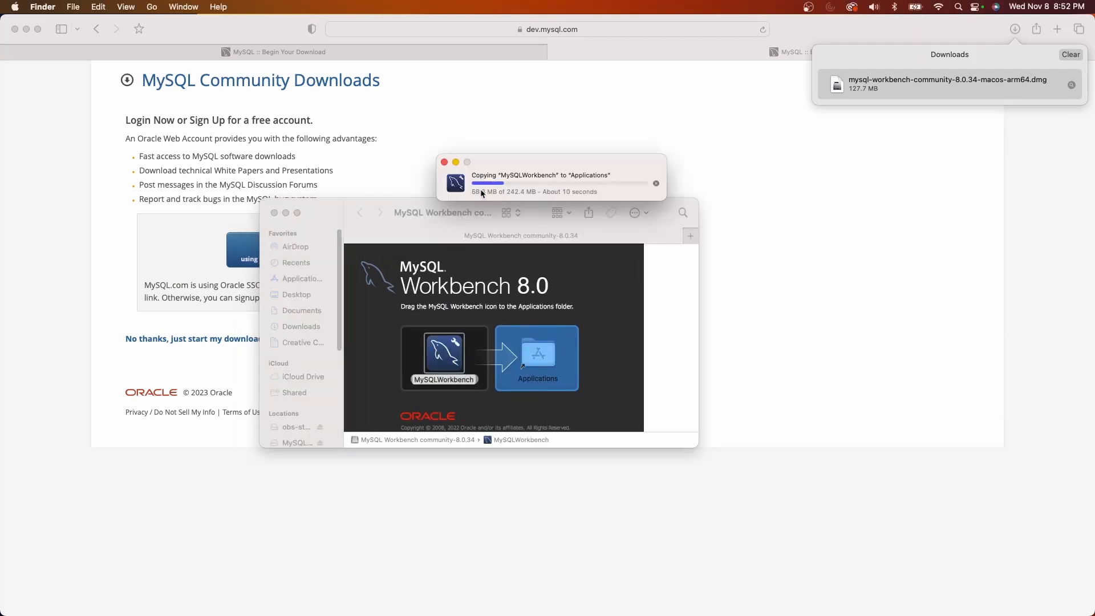
{"action": "left_click", "coordinate": [658, 334]}
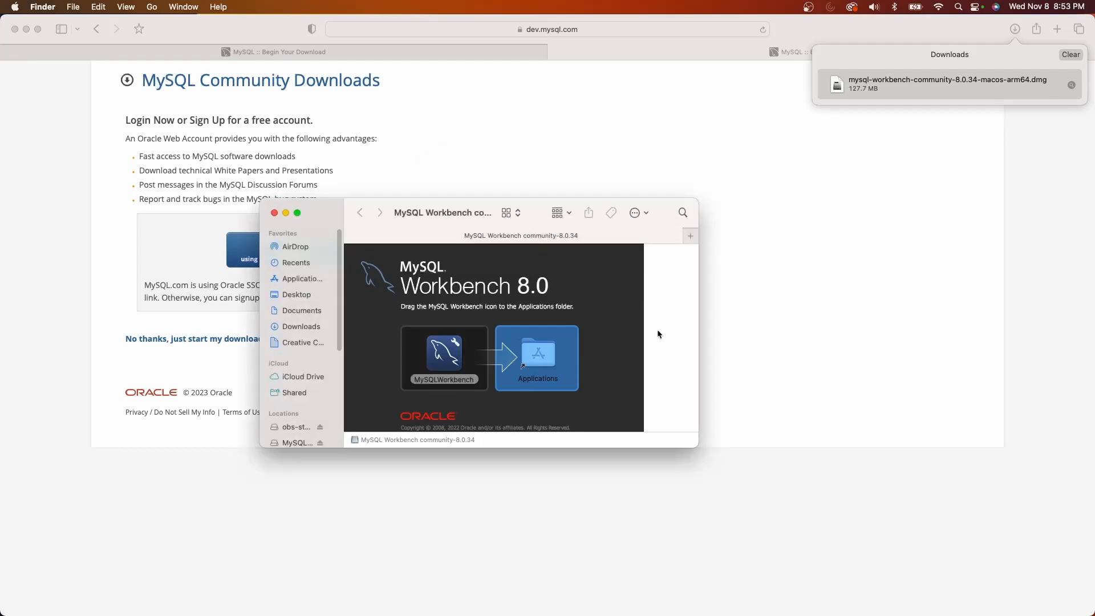
Search the Mac for workbench, launch MySQLWorkbench and open the Local instance 3306 connection
{"action": "key", "text": "super+space"}
{"action": "type", "text": "workbench"}
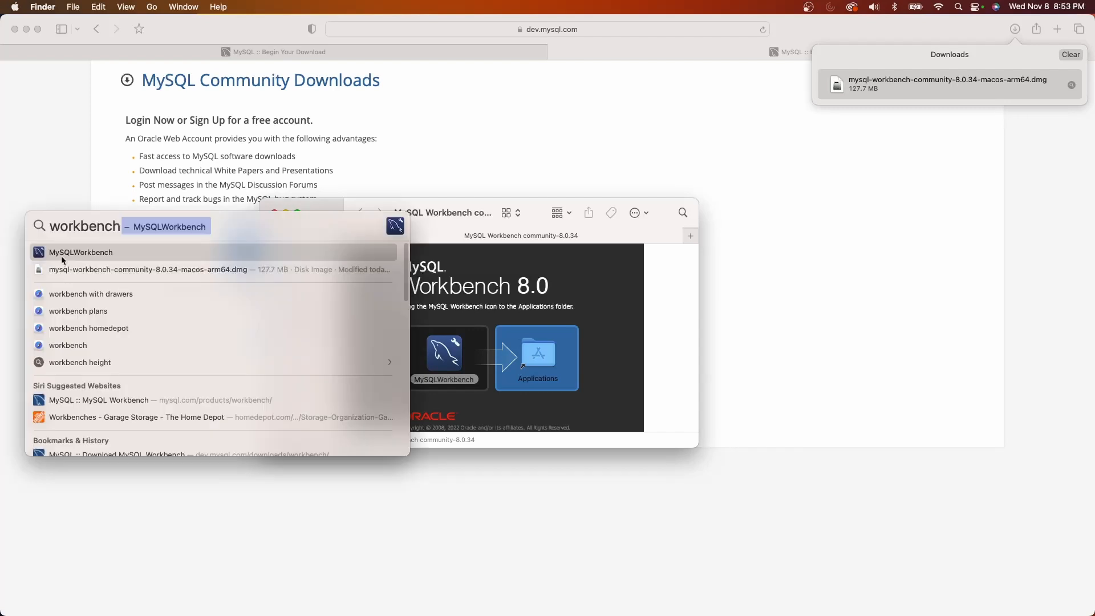
{"action": "left_click", "coordinate": [62, 255]}
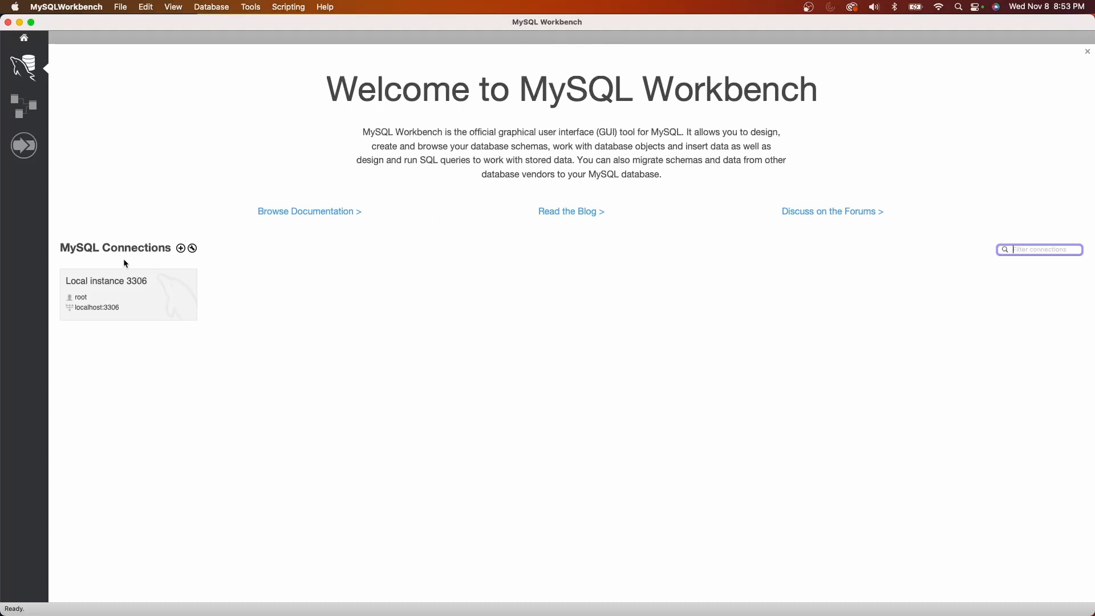
{"action": "left_click", "coordinate": [122, 293]}
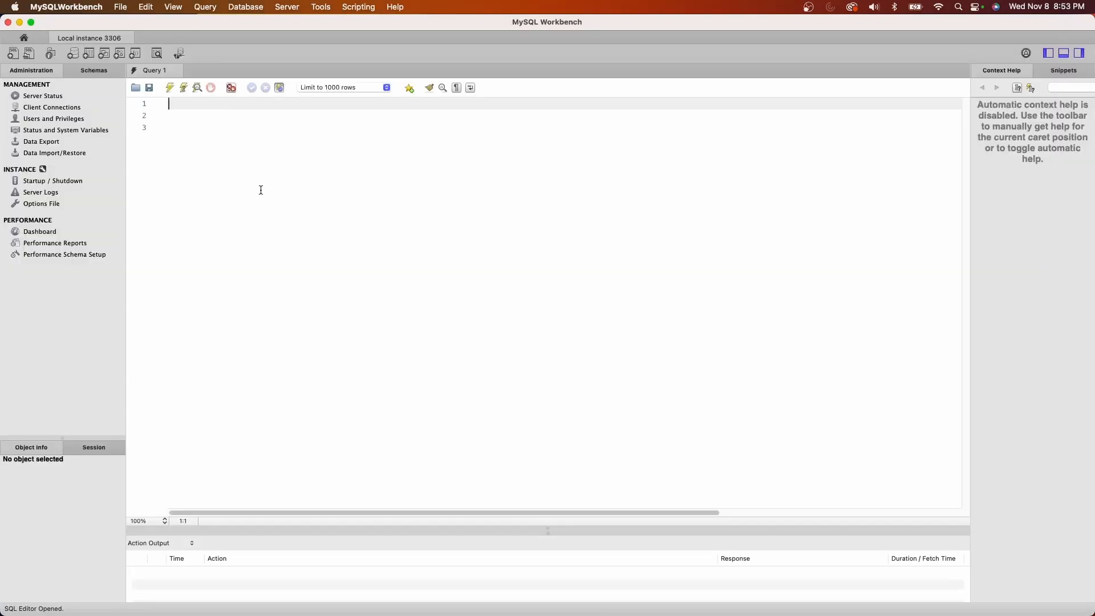